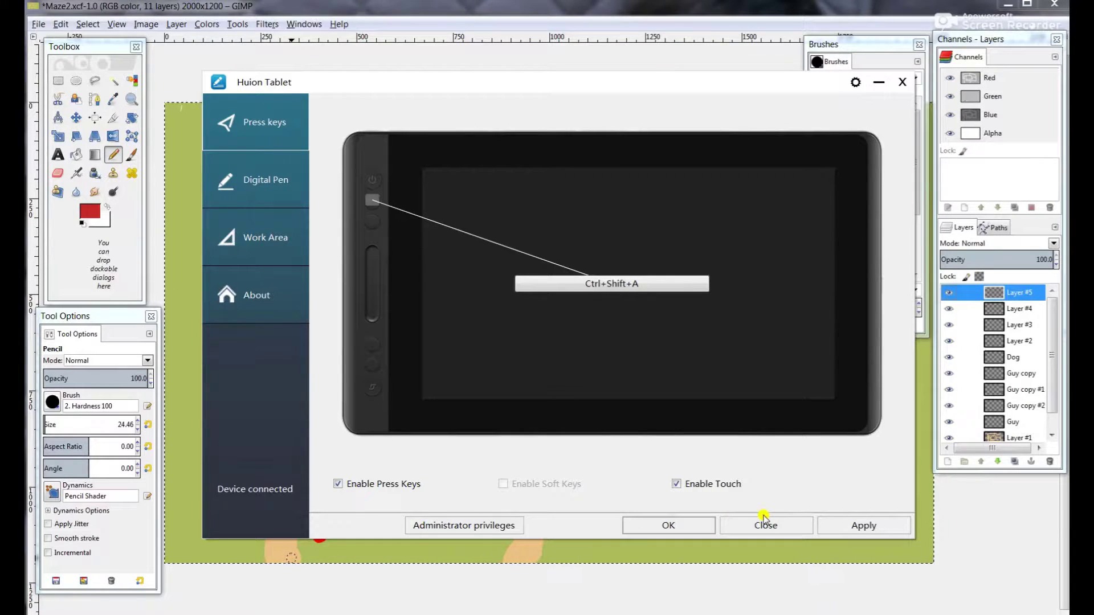
Step: Check the driver's about information, then review the second press key's Ctrl+Shift+A assignment unchanged
left_click(264, 300)
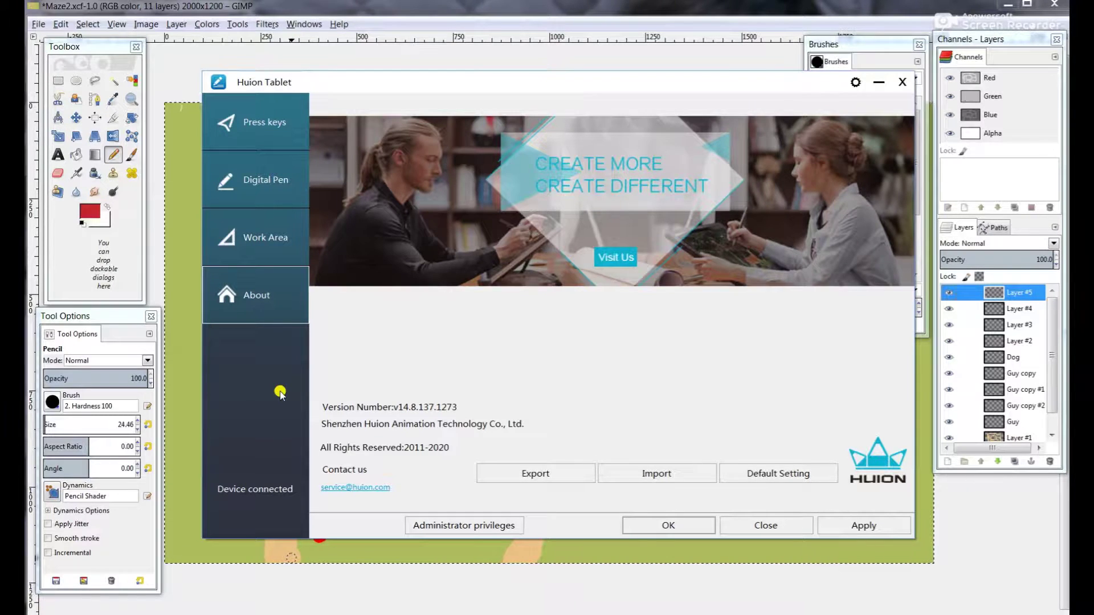
left_click(269, 130)
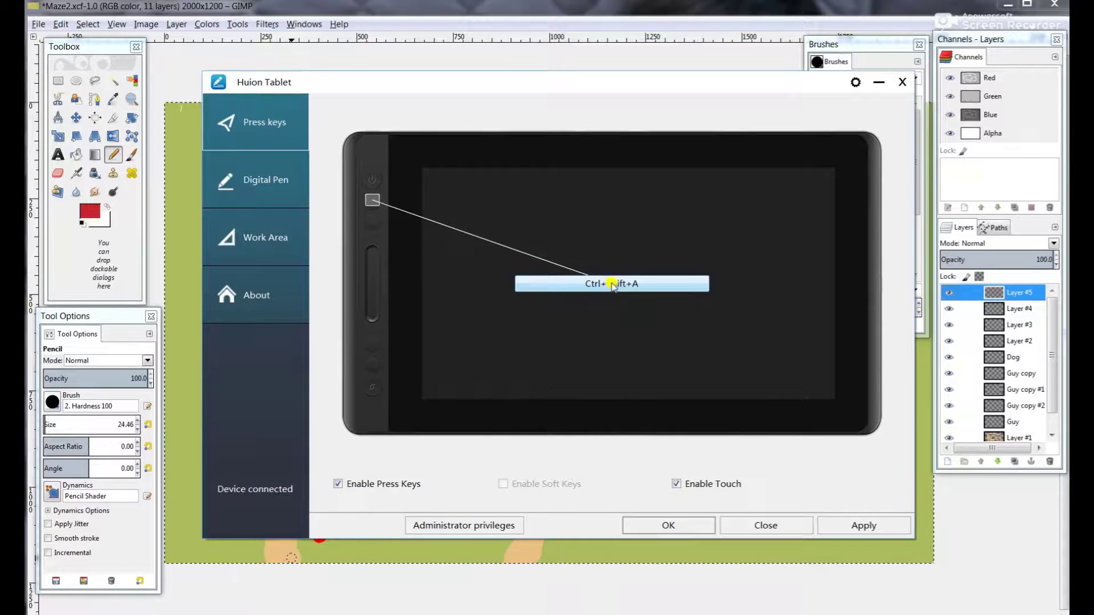
left_click(579, 287)
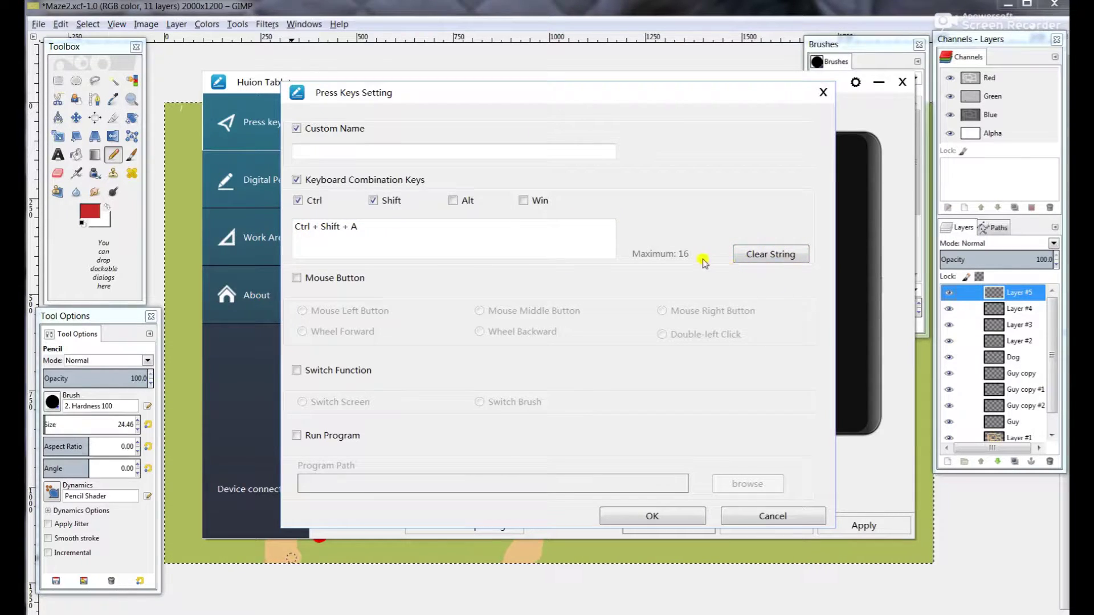
left_click(667, 518)
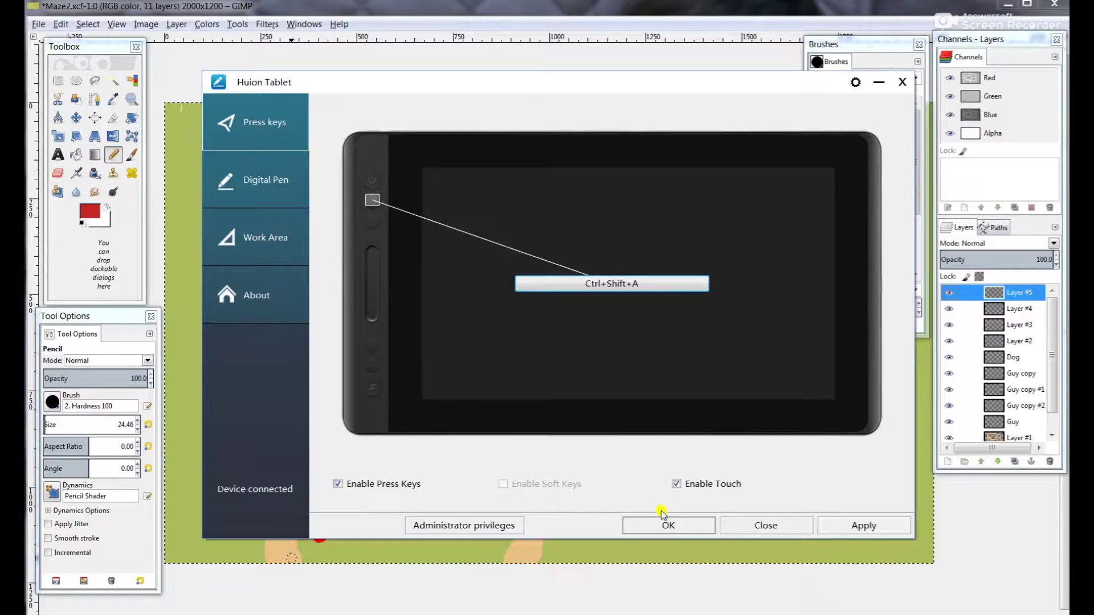
Step: Review the remaining press keys' Numpad+, Numpad- and Ctrl+Z assignments without changing them
left_click(372, 222)
left_click(575, 287)
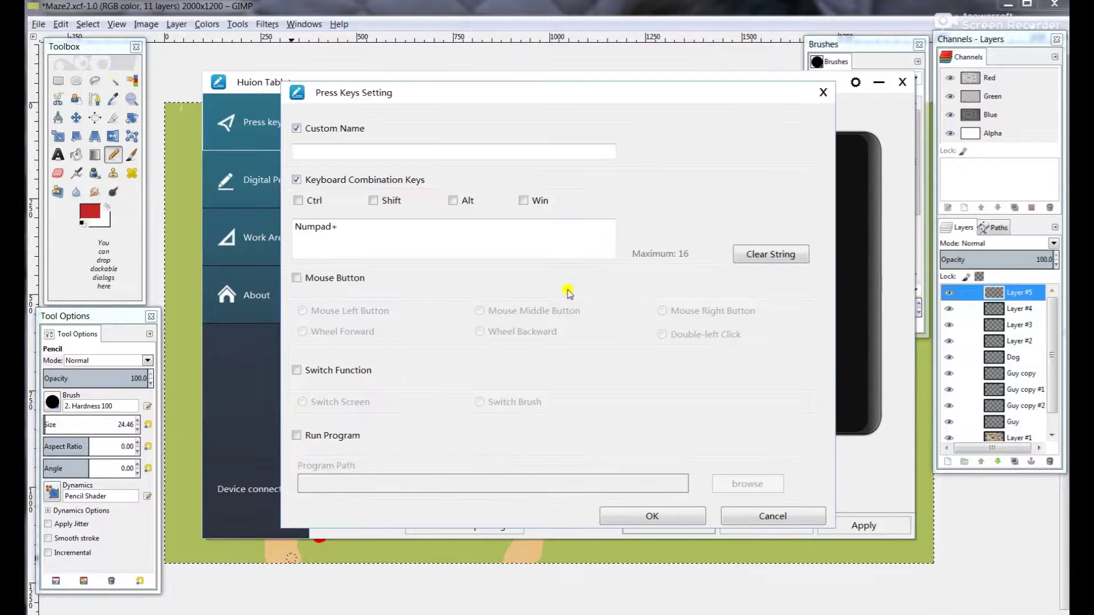
left_click(740, 518)
left_click(370, 340)
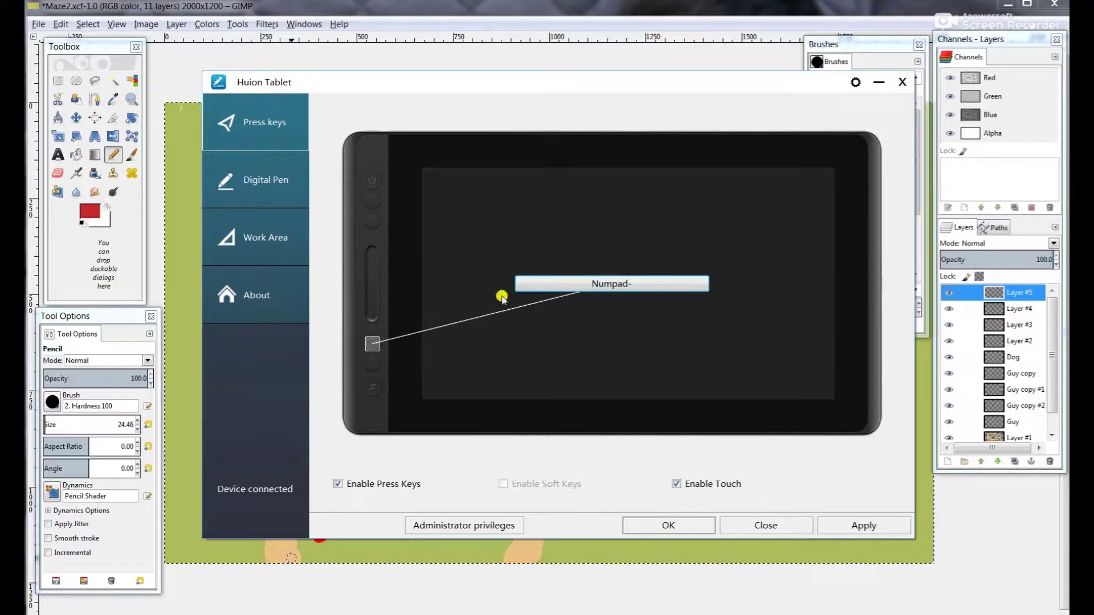
left_click(372, 364)
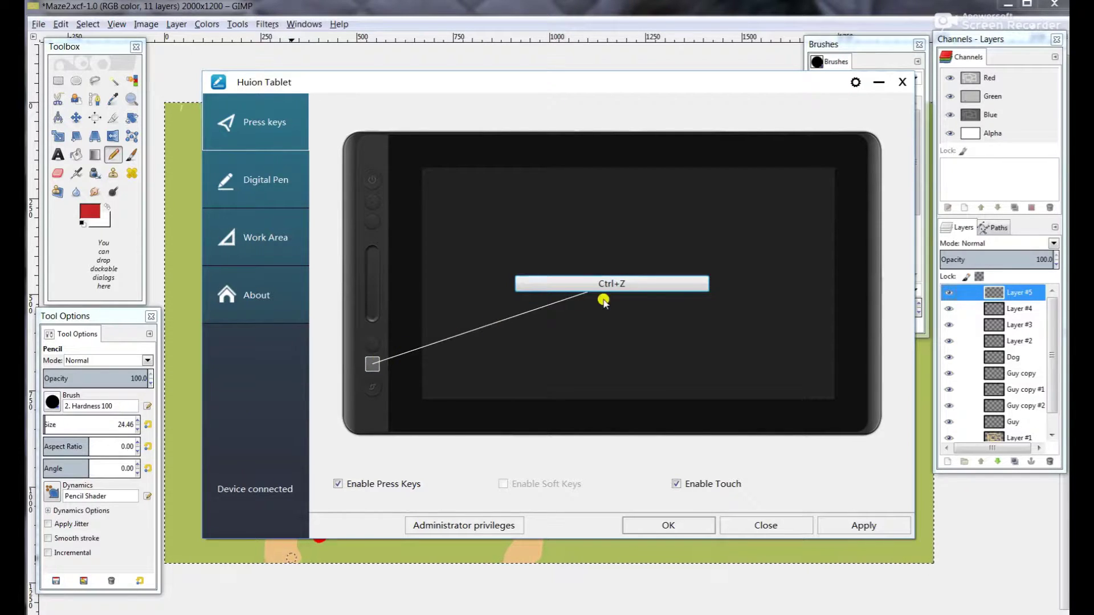
Step: Set the touch strip to mode '2 Scroll up Wheel Forward' instead of Ctrl+=
left_click(372, 284)
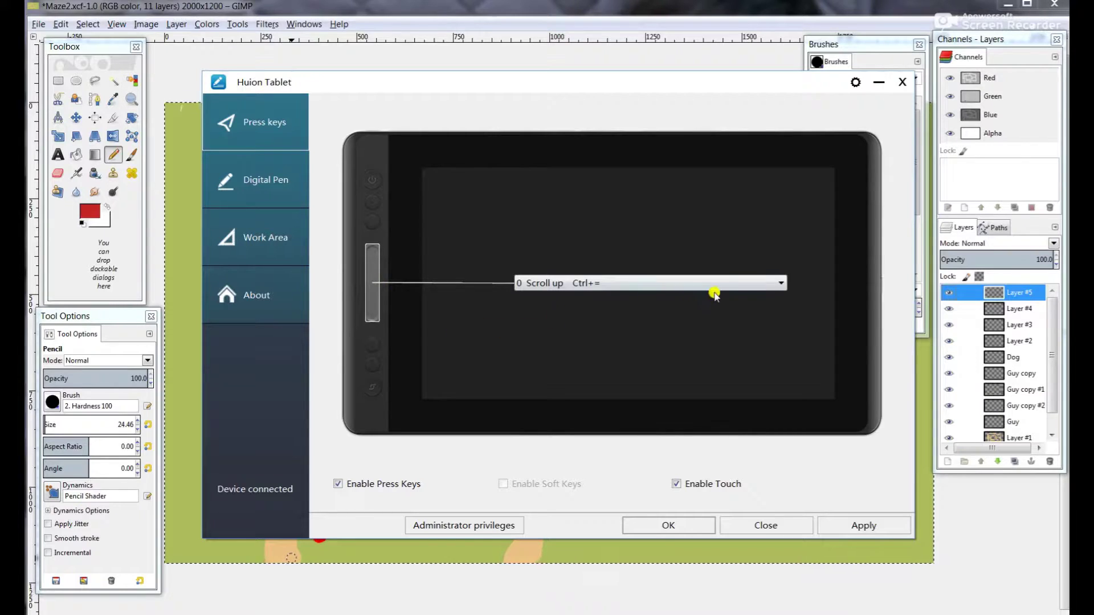
left_click(684, 288)
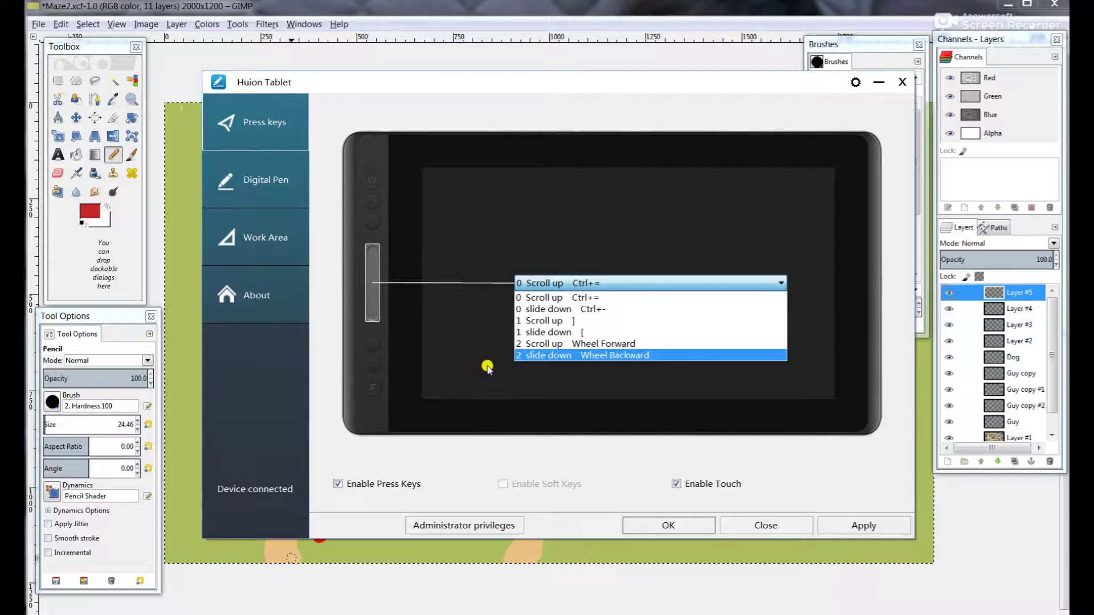
left_click(576, 343)
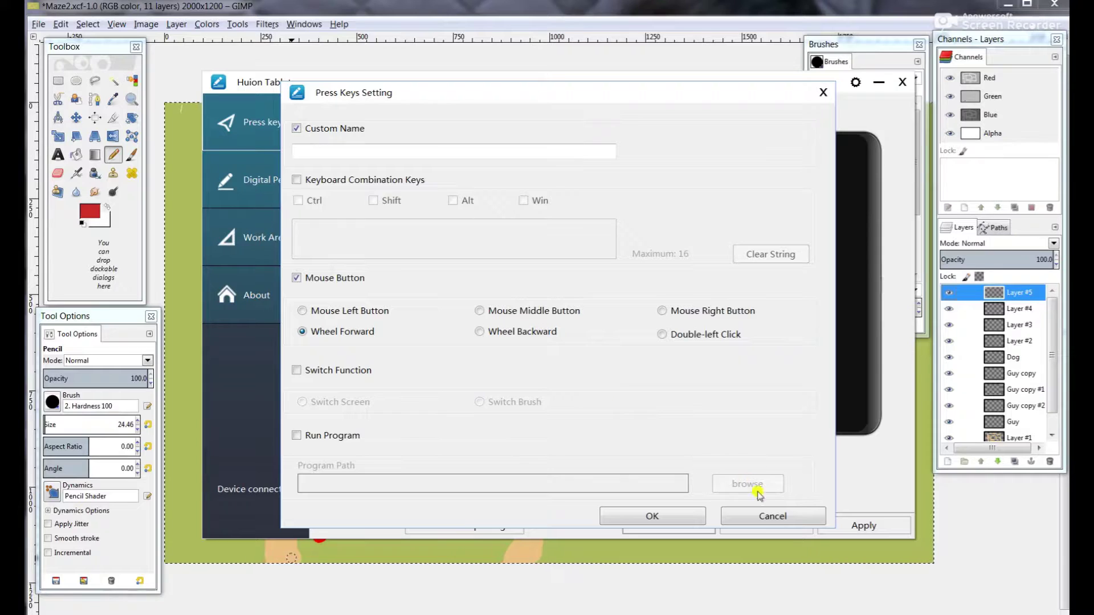
left_click(752, 516)
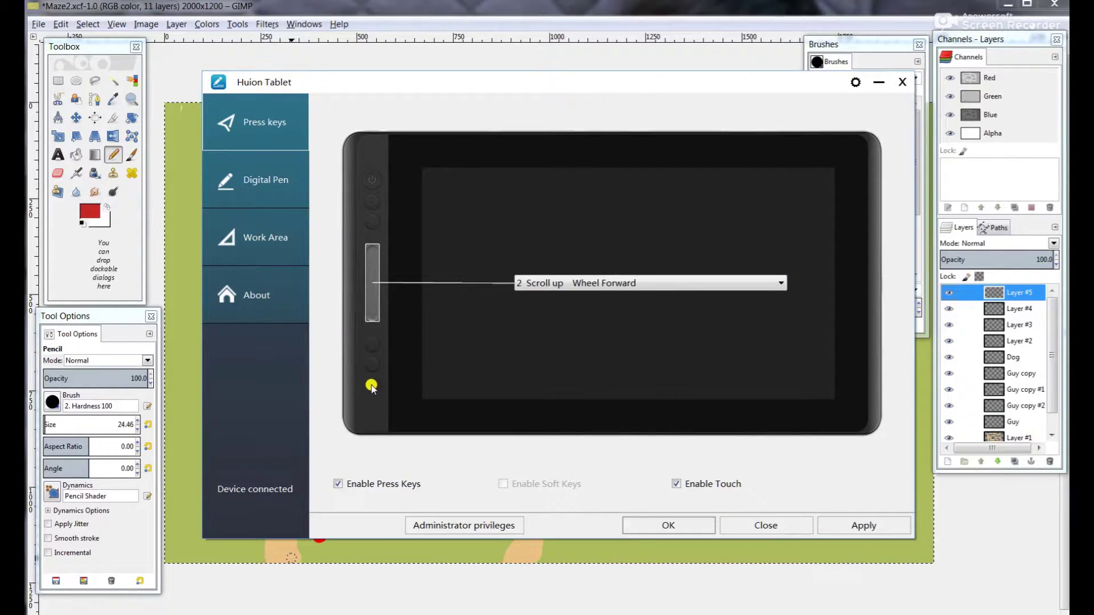
mouse_move(370, 365)
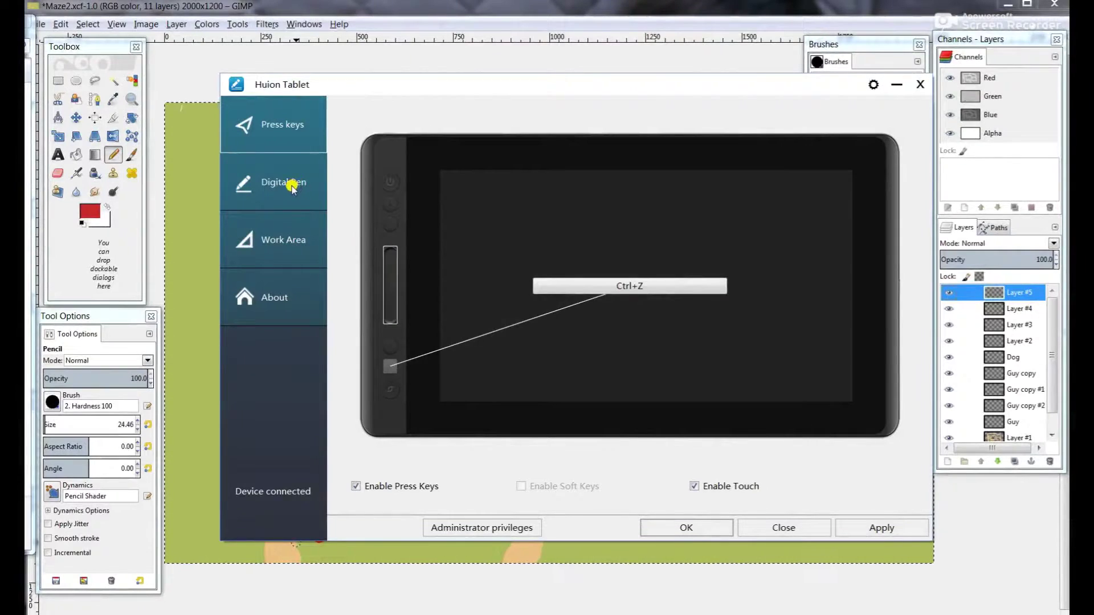
Step: On Digital Pen, keep the upper pen button as Mouse Right Button
left_click(291, 189)
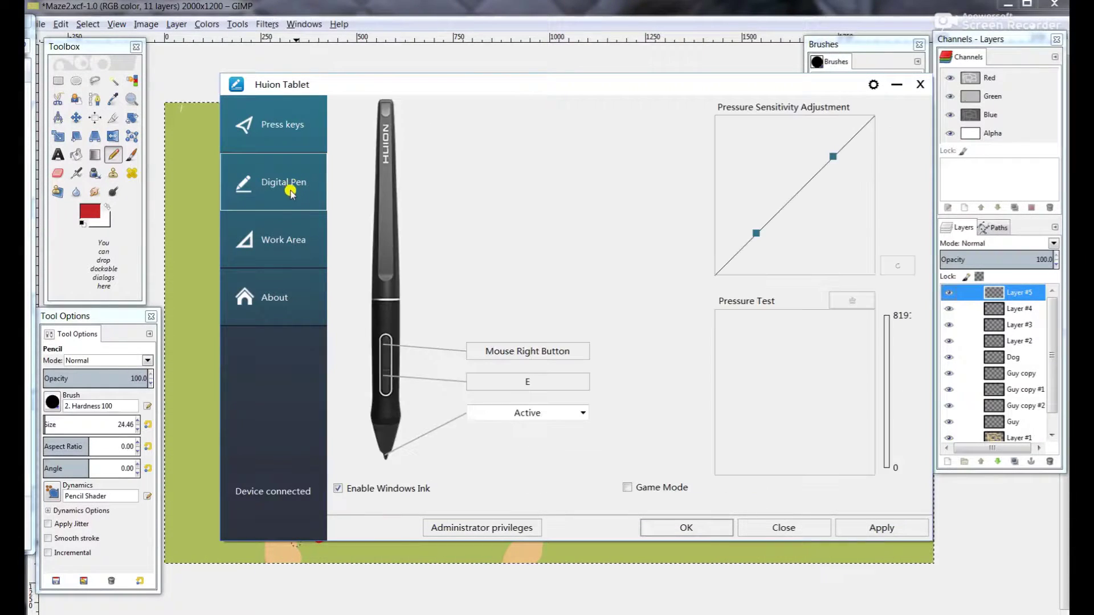
left_click(513, 354)
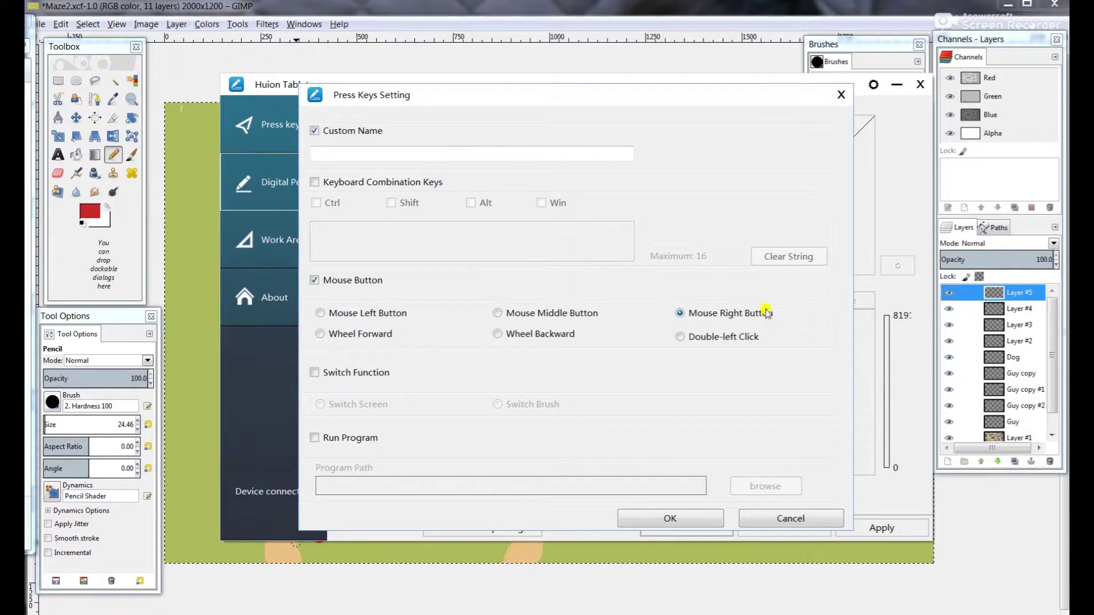
left_click(671, 519)
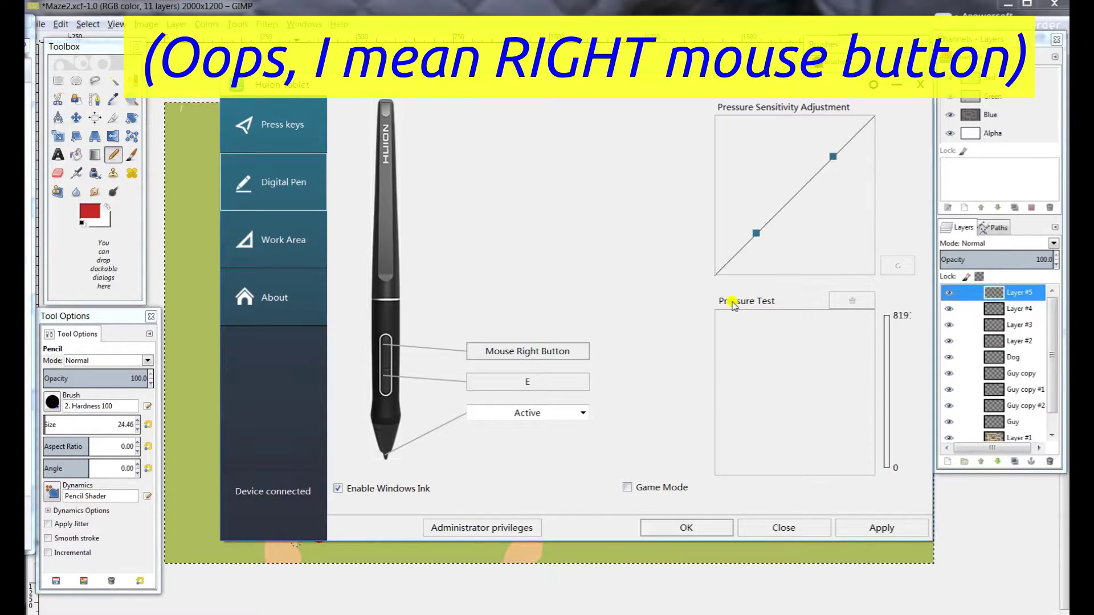
Step: Change the lower pen button from E to Ctrl+S and move to the Work Area page
left_click(515, 385)
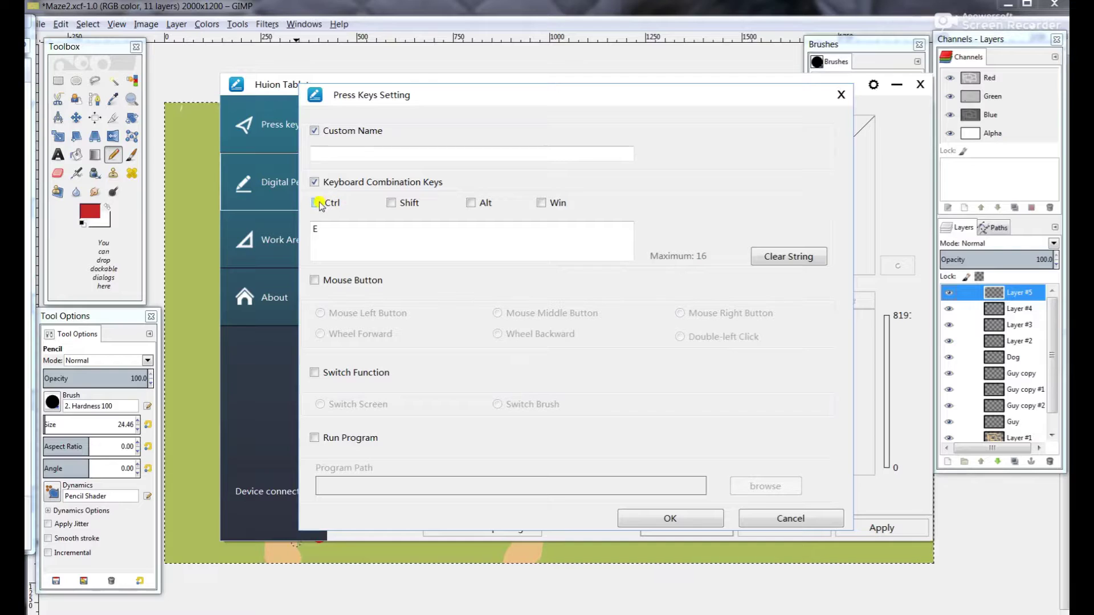
left_click(332, 230)
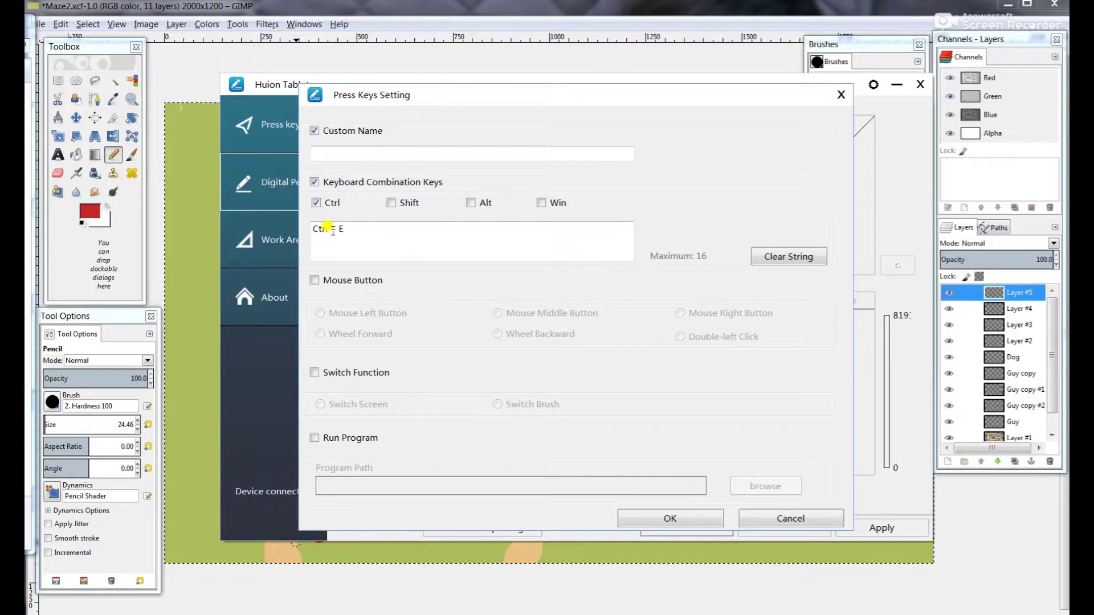
left_click(776, 257)
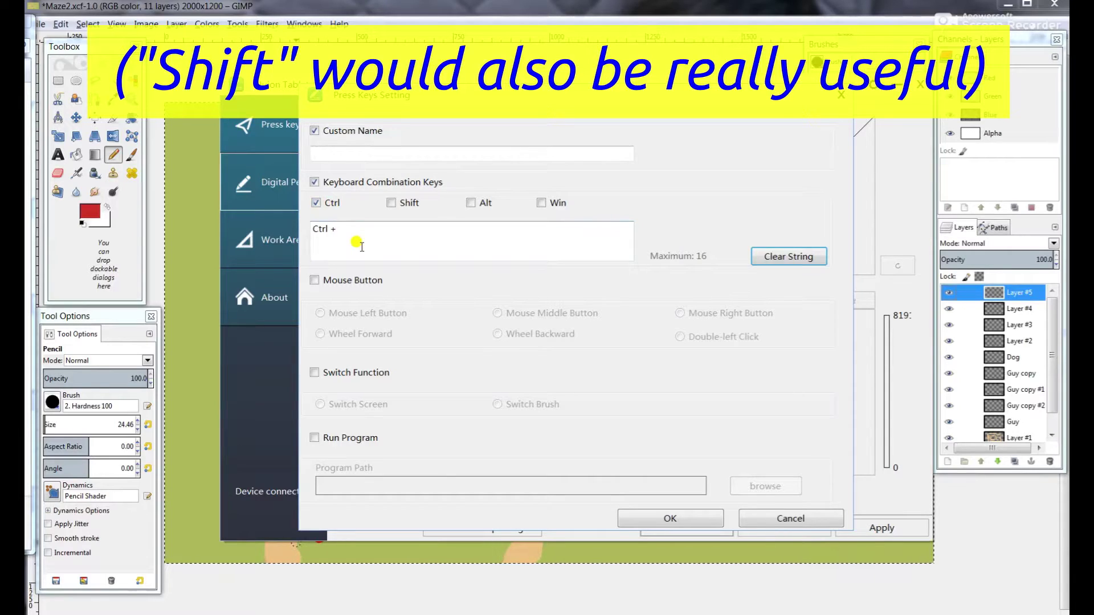
left_click(392, 242)
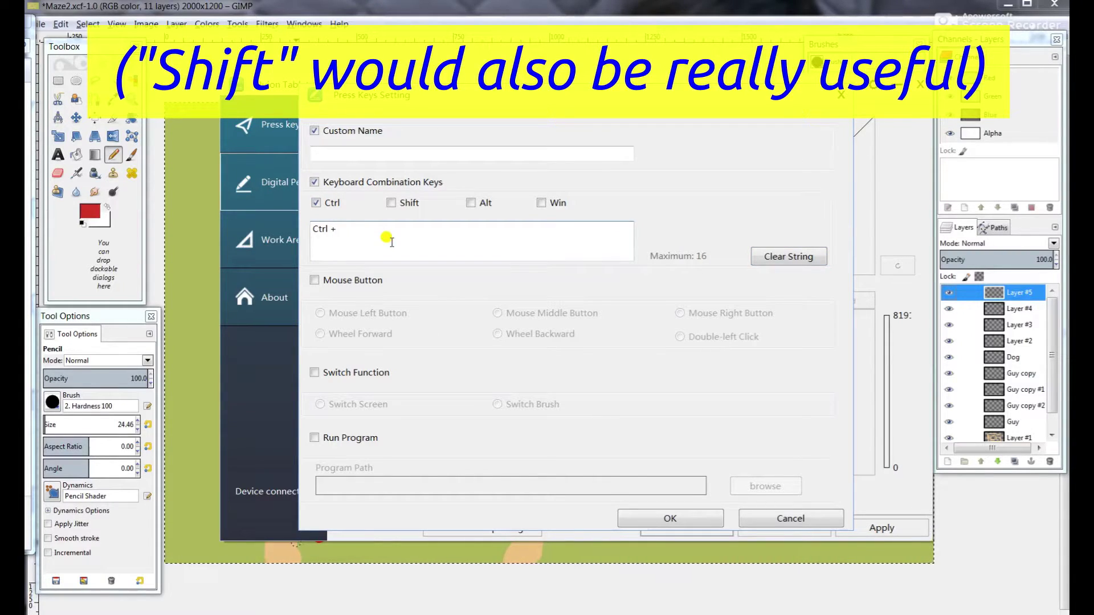
key("s")
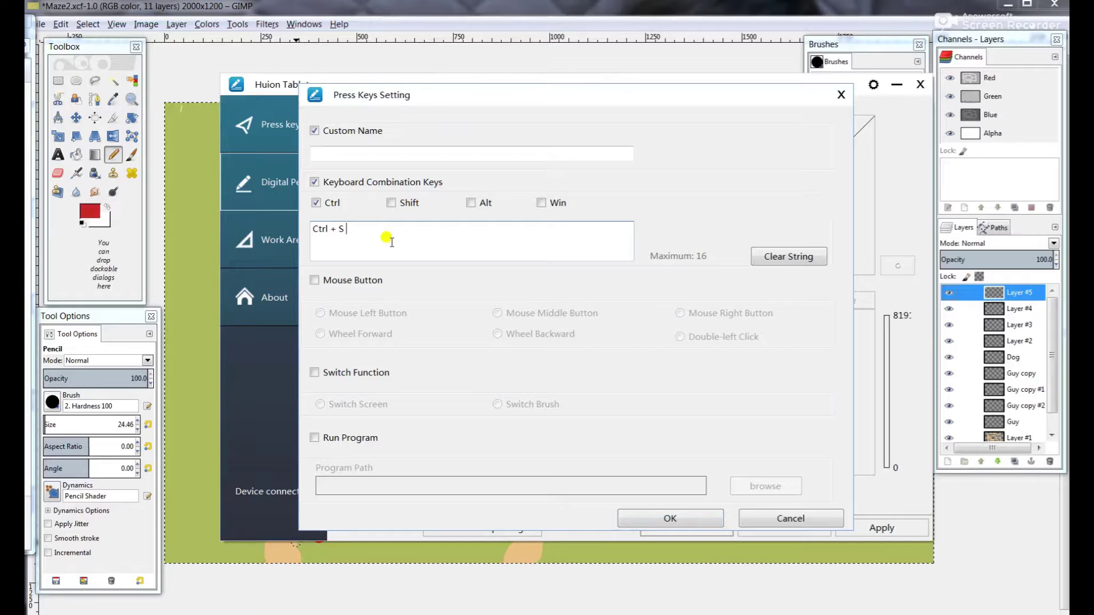
left_click(656, 520)
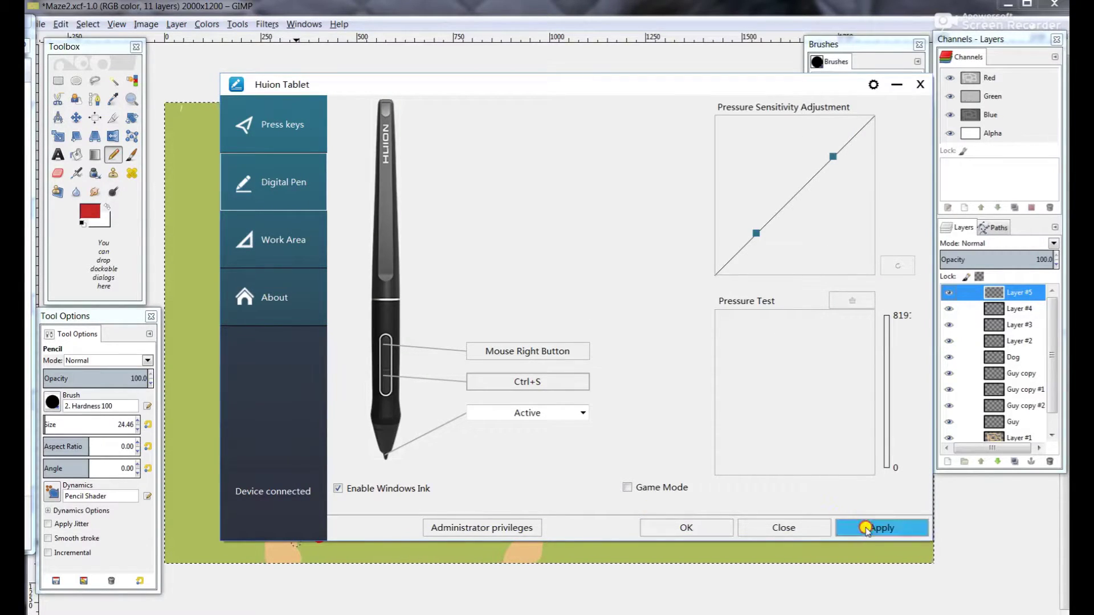
left_click(280, 240)
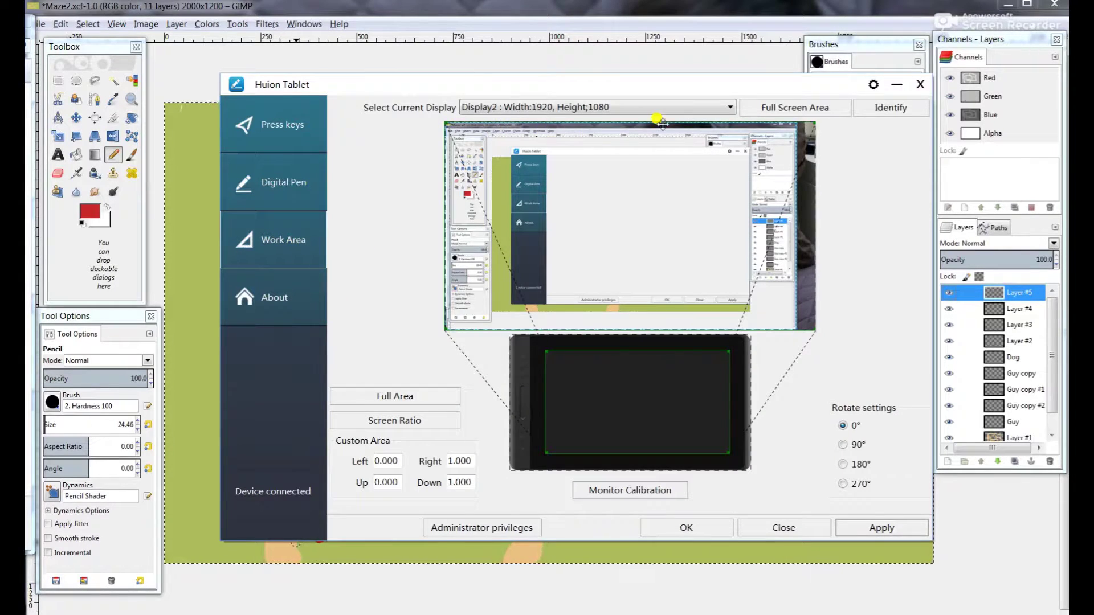
Step: Map the work area to Display2 (1920×1080) and close the driver with OK
left_click(727, 108)
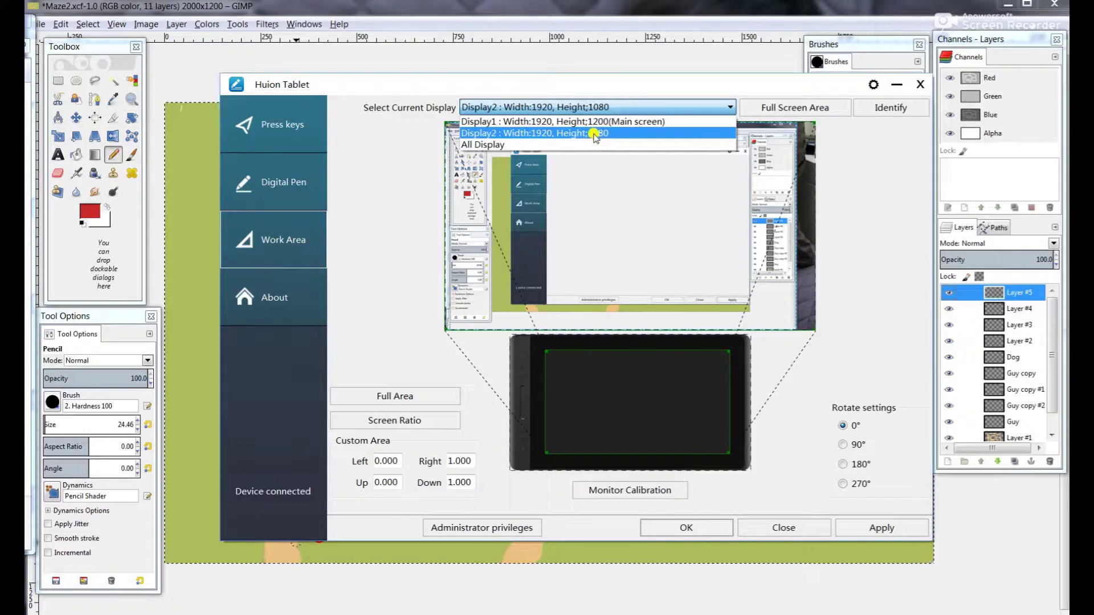
left_click(875, 203)
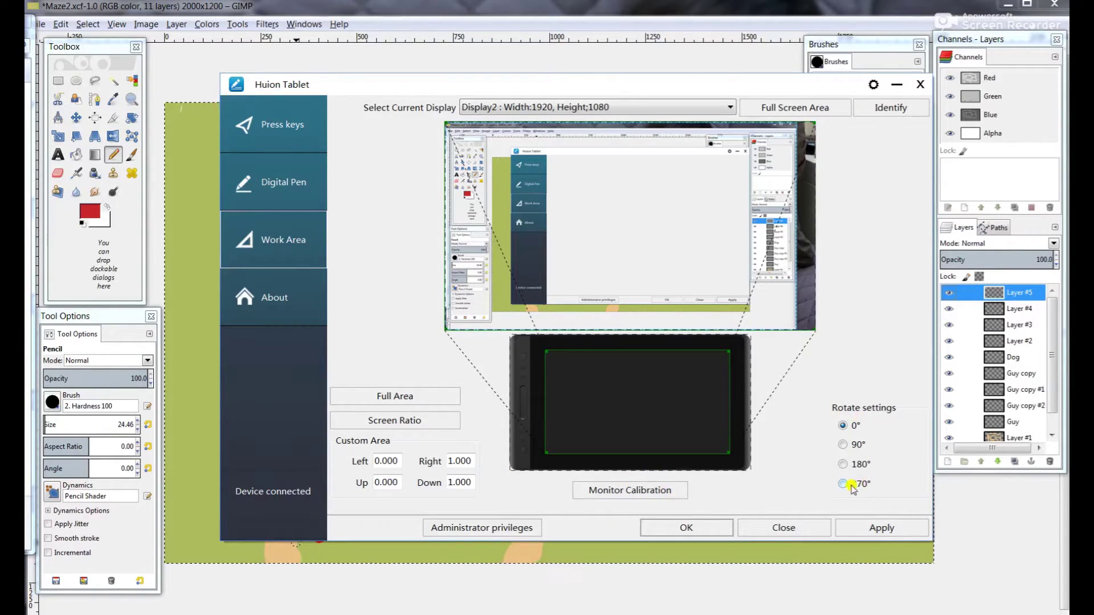
left_click(697, 527)
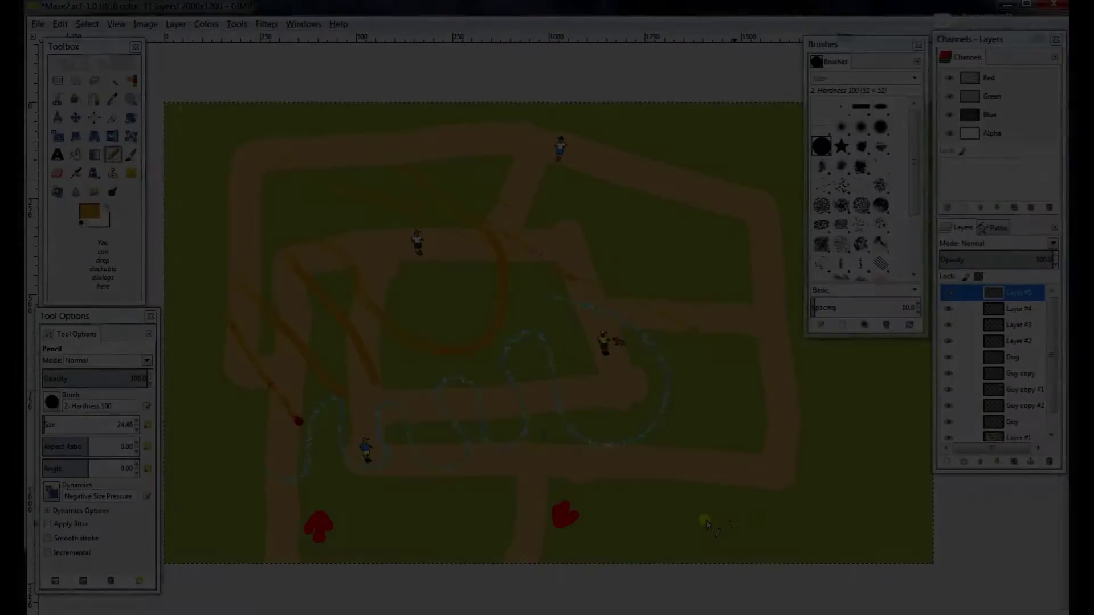
Step: Open Edit > Input Devices and set the HUION tablet eraser to Screen mode
left_click(56, 26)
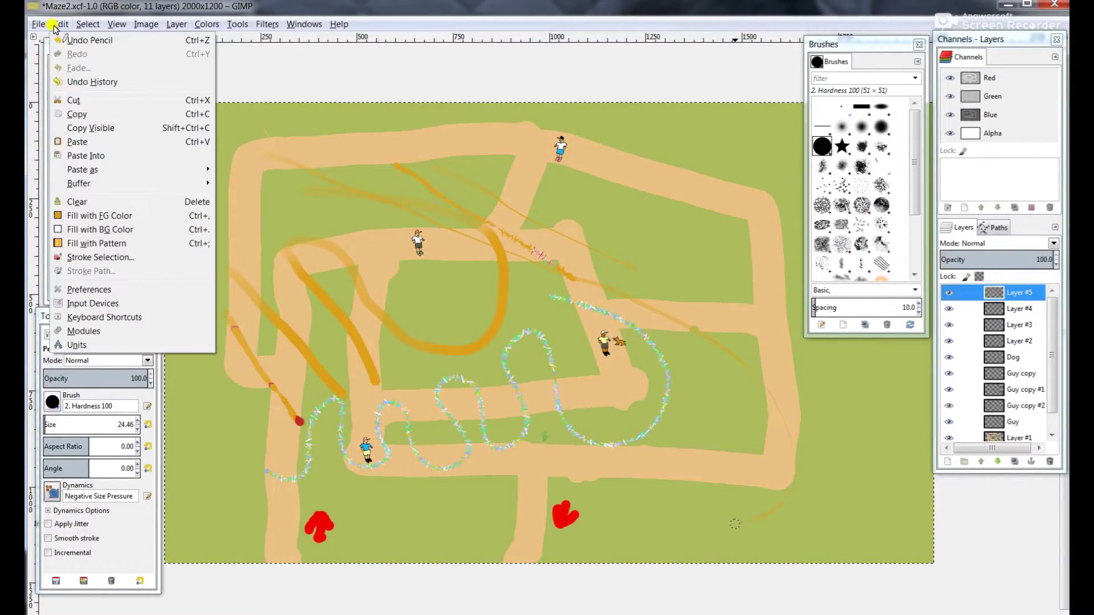
left_click(72, 303)
left_click(166, 76)
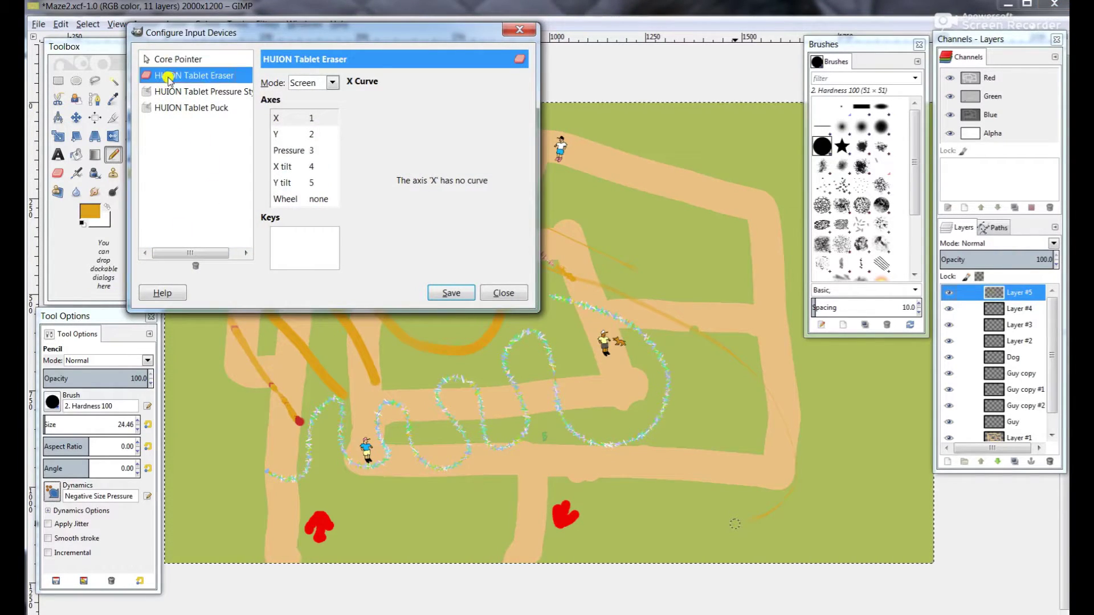
left_click(330, 83)
left_click(306, 108)
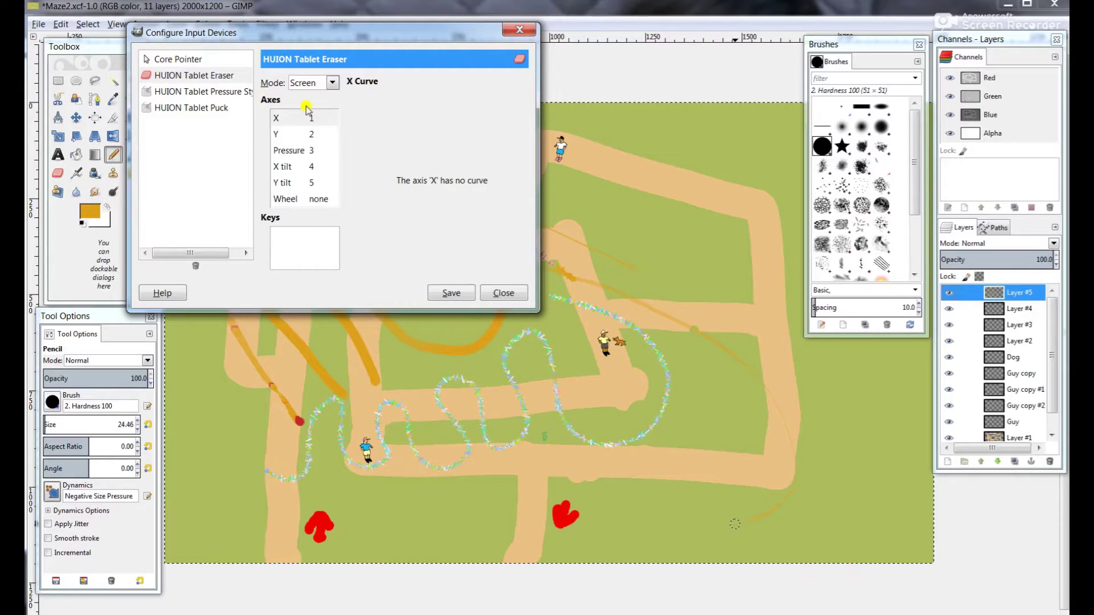
left_click(333, 83)
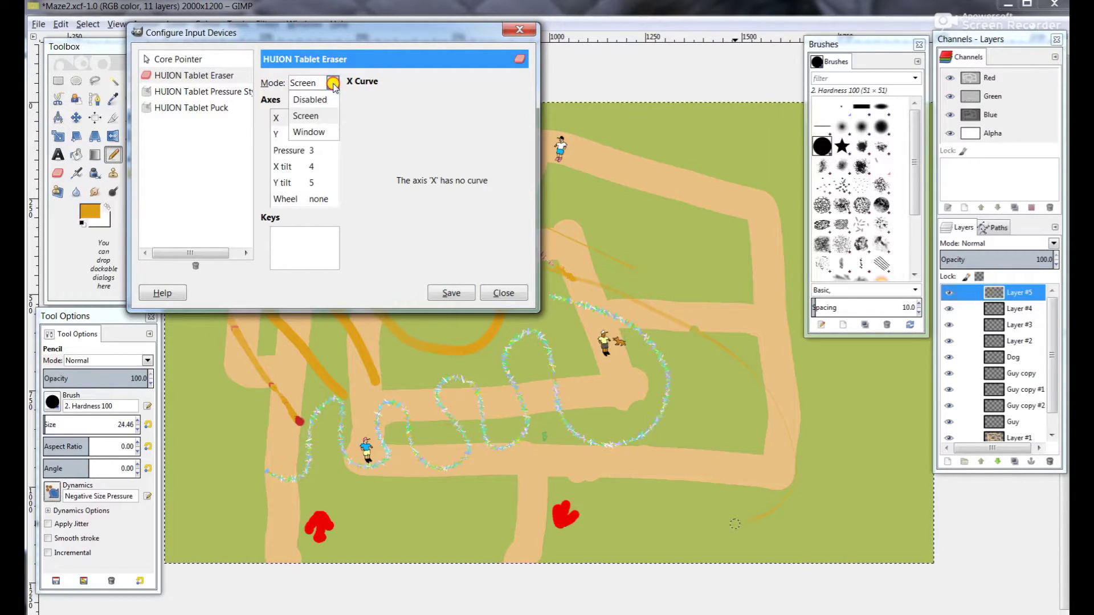
left_click(306, 116)
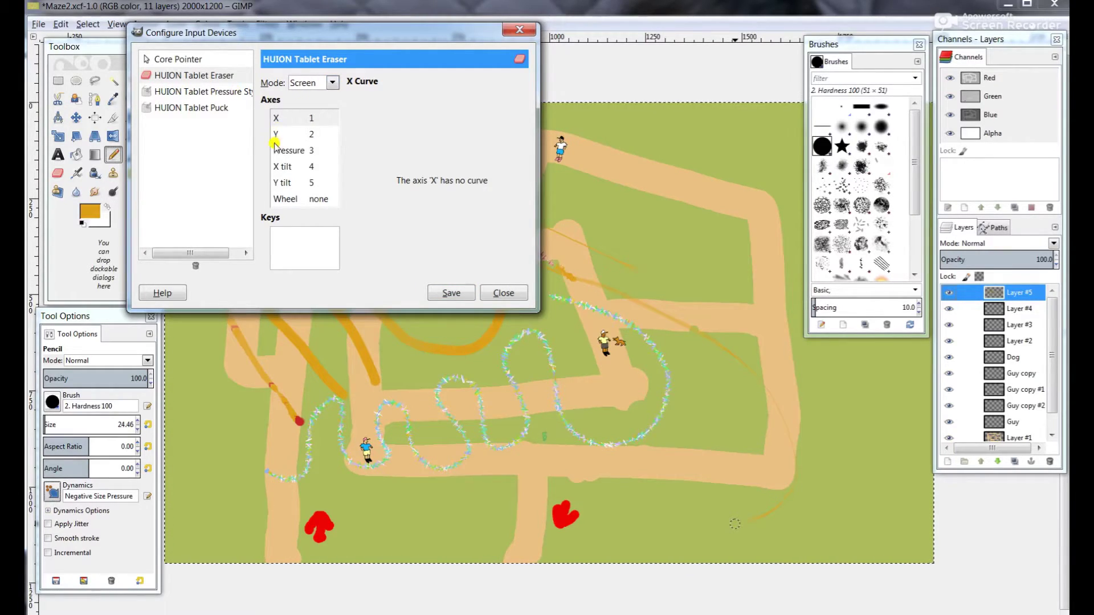
Step: Set the HUION pressure stylus and puck to Screen mode, then save and close
left_click(189, 91)
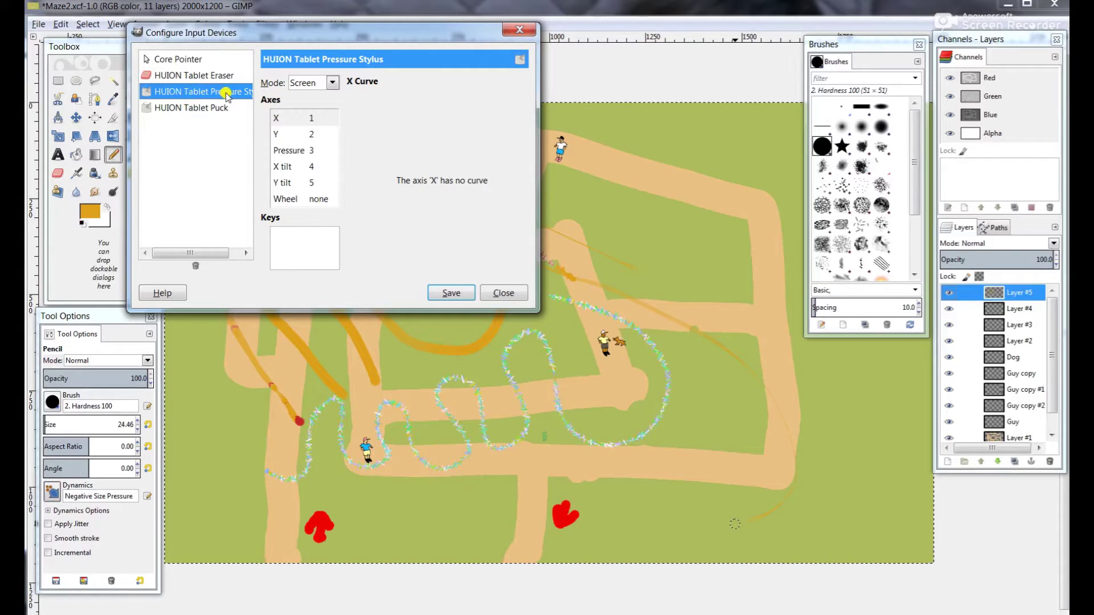
left_click(332, 83)
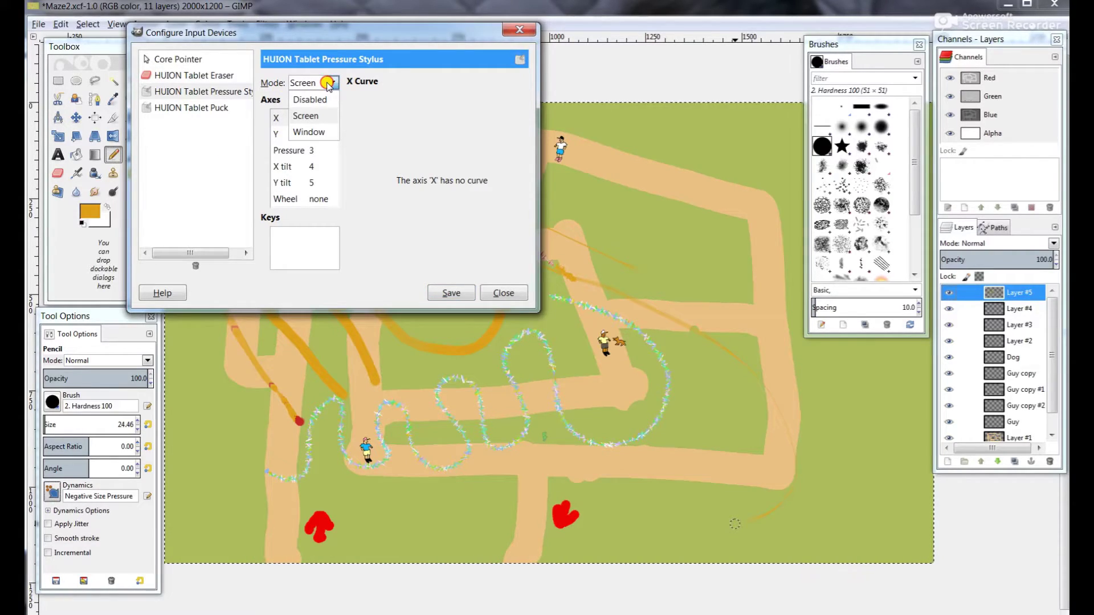
left_click(307, 85)
left_click(192, 108)
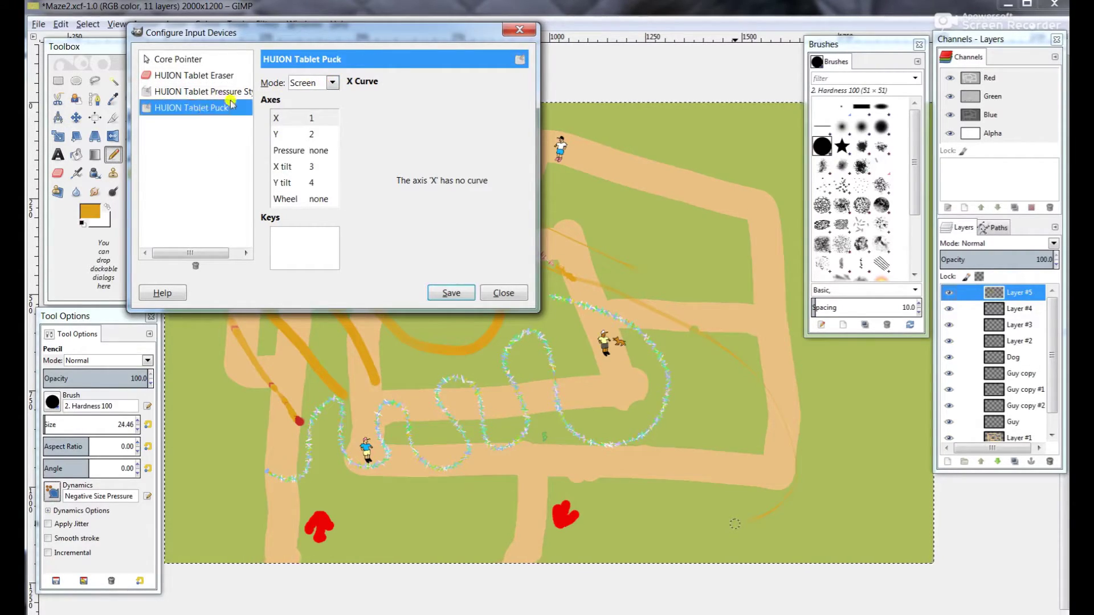
left_click(333, 84)
left_click(332, 85)
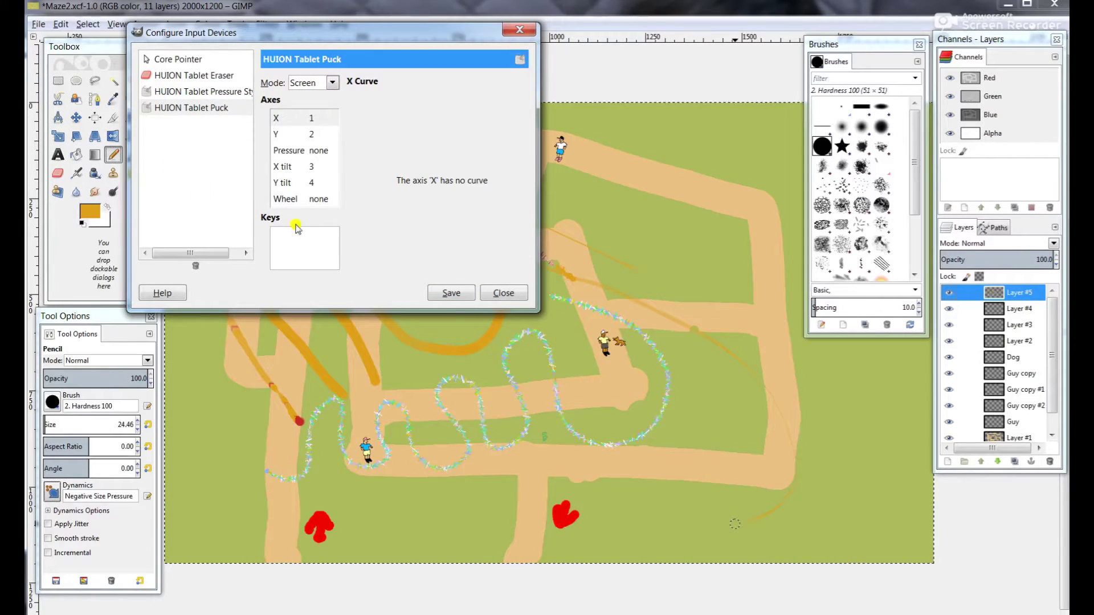
left_click(447, 293)
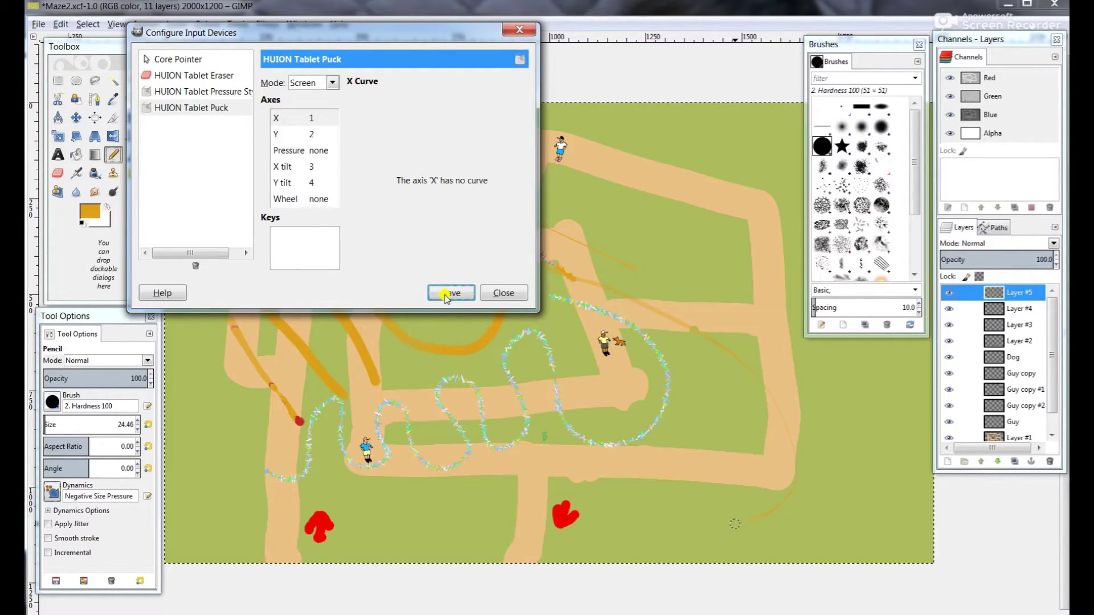
left_click(502, 293)
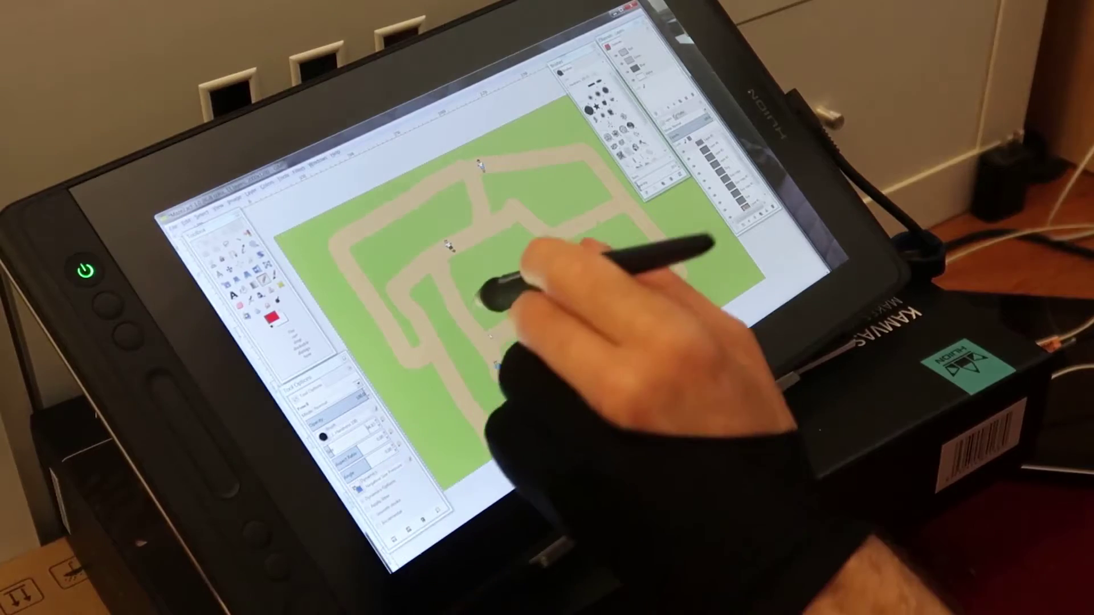
mouse_move(421, 265)
left_mouse_down()
mouse_move(451, 275)
mouse_move(509, 288)
mouse_move(513, 321)
mouse_move(557, 296)
left_mouse_up()
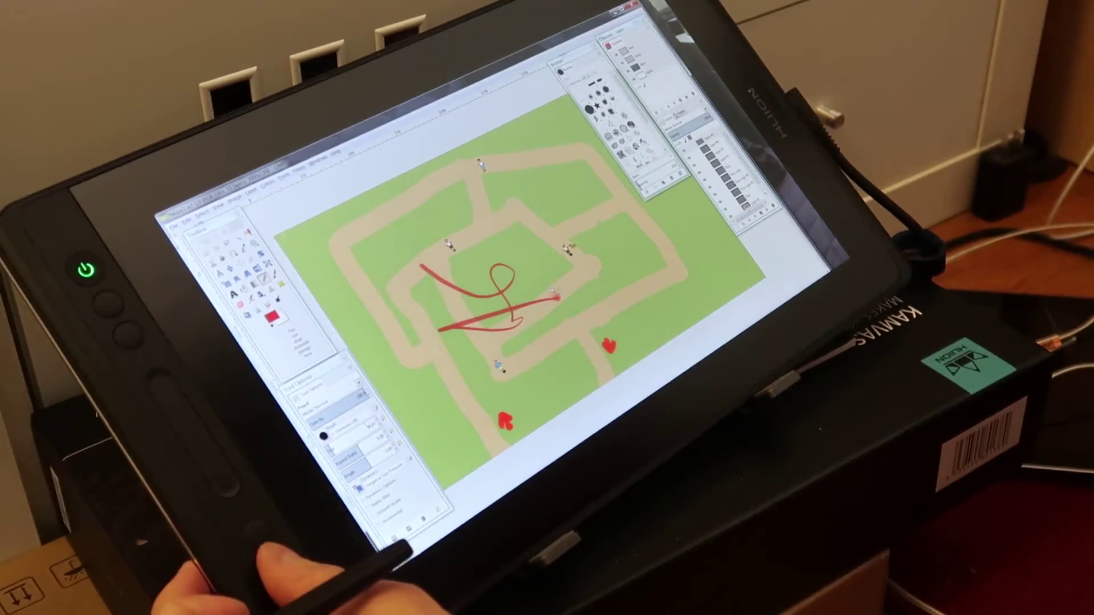
key("ctrl+z")
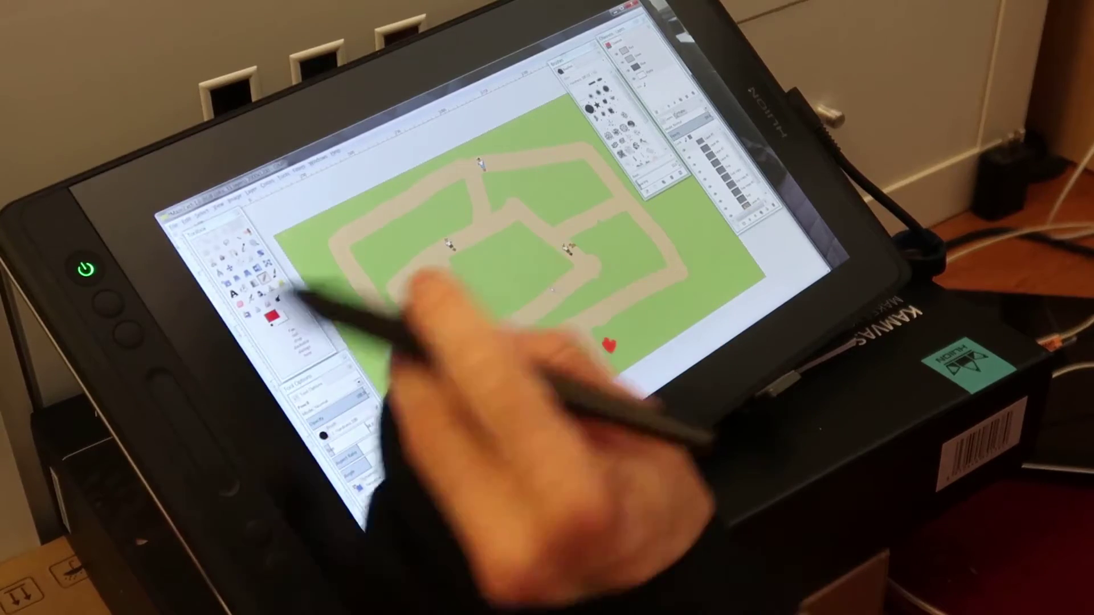
key("minus")
key("minus")
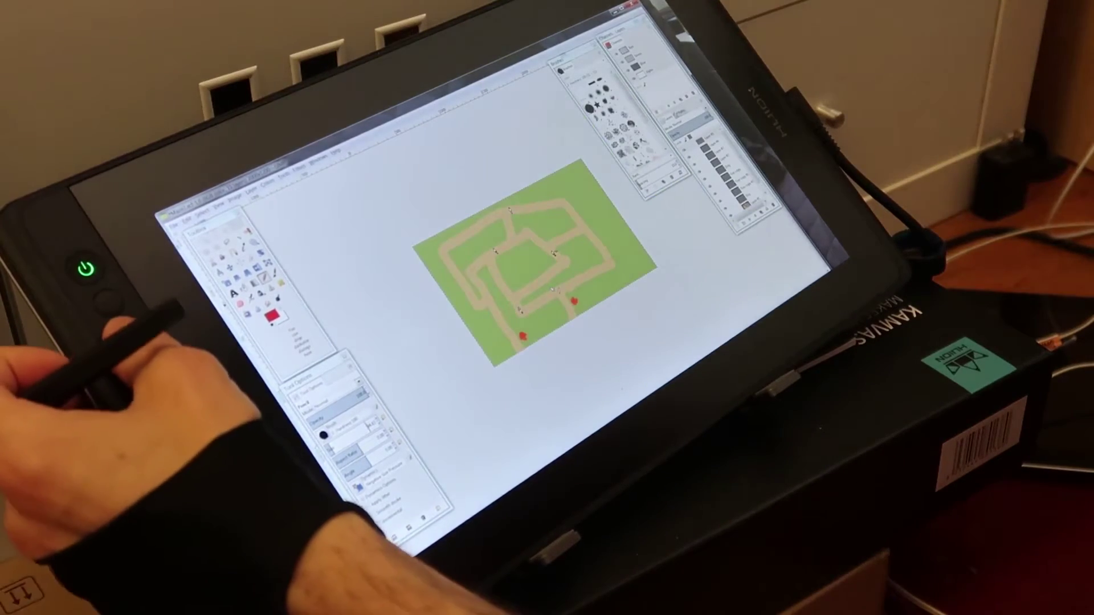
key("plus")
key("plus")
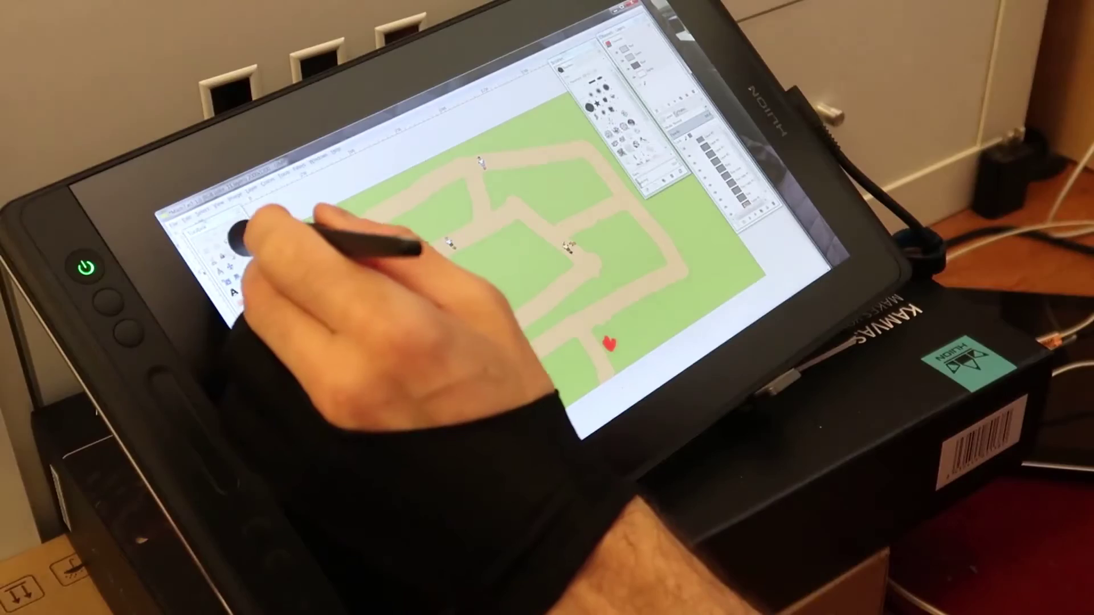
Step: Paint five tapered reddish-brown diagonal test strokes across the maze paths and grass
left_click(244, 230)
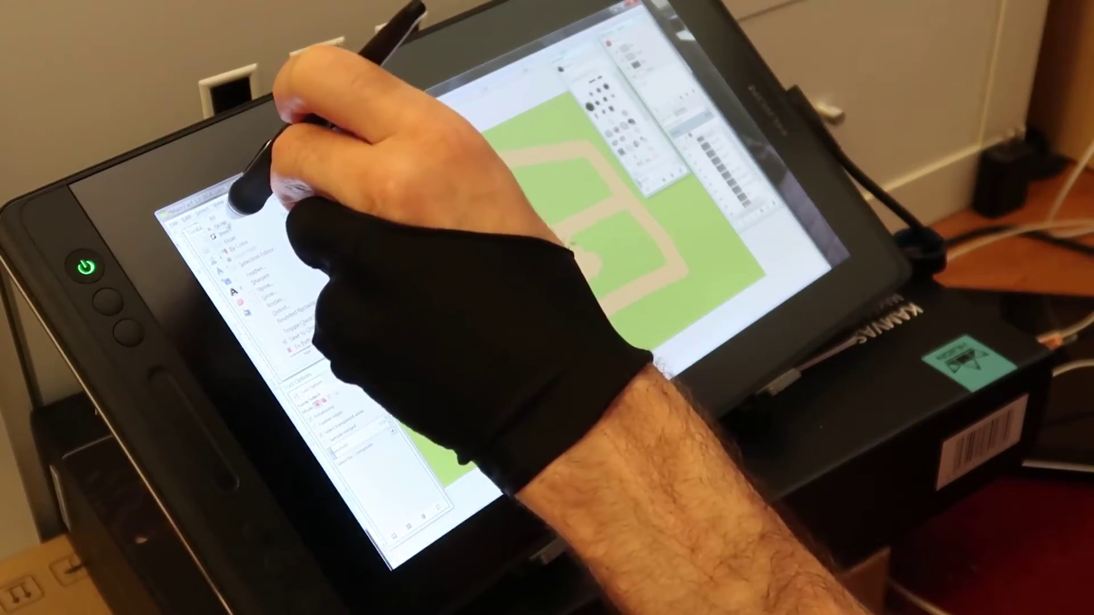
left_click(222, 227)
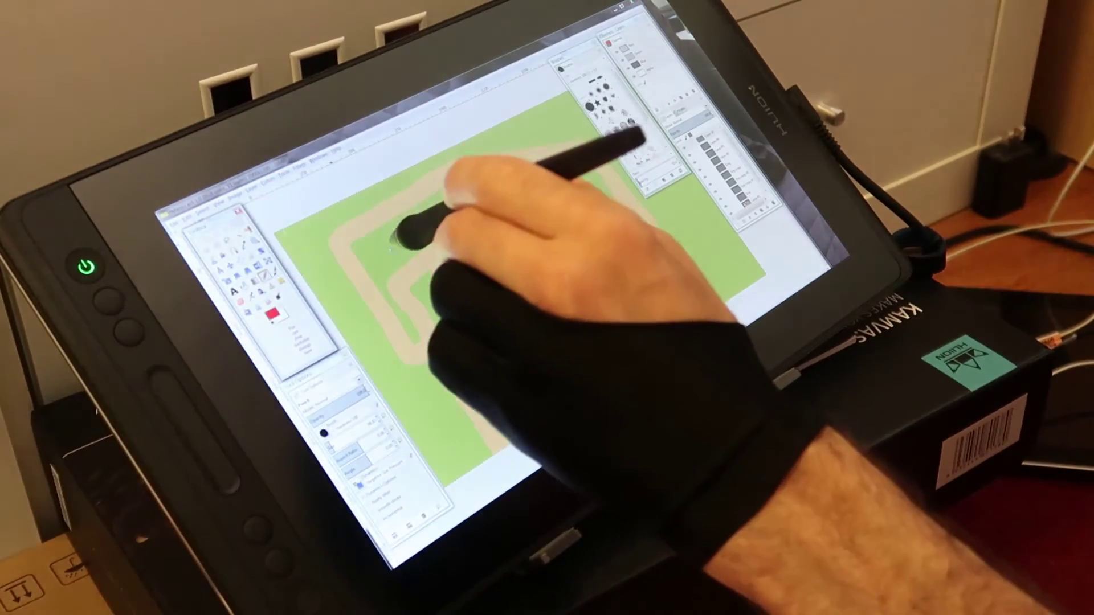
left_click_drag(380, 249, 497, 190)
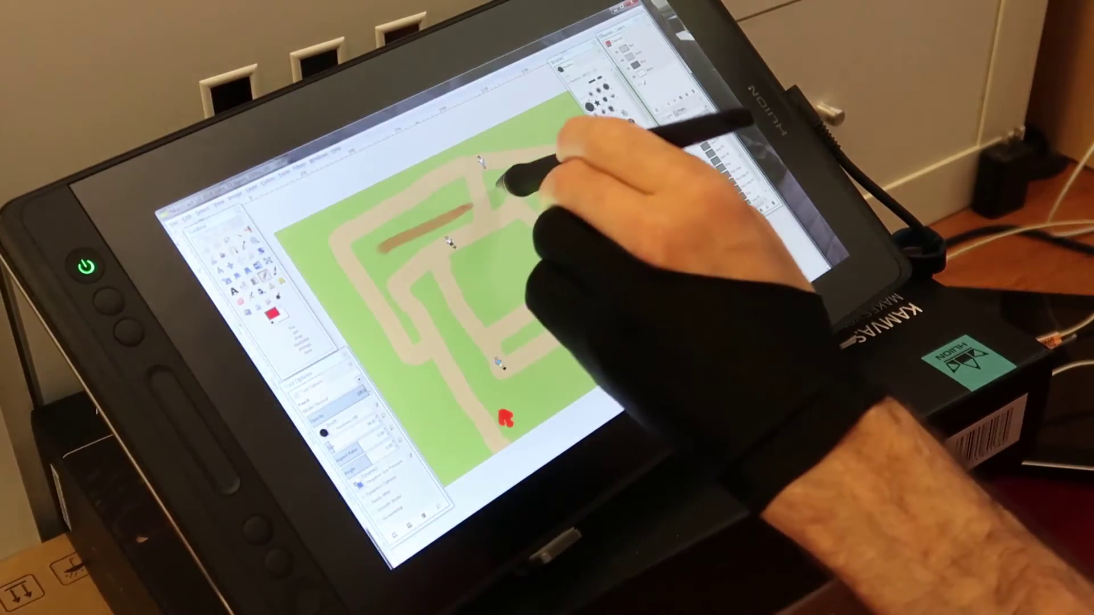
left_click_drag(410, 307, 531, 236)
left_click_drag(441, 339, 516, 296)
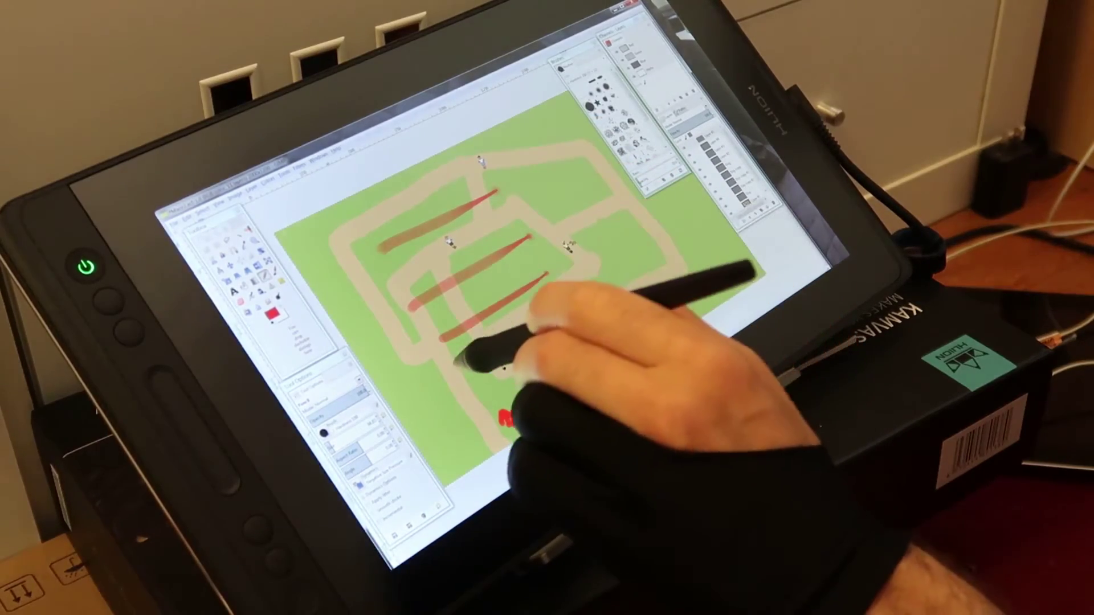
left_click_drag(453, 367, 561, 299)
left_click_drag(460, 392, 572, 313)
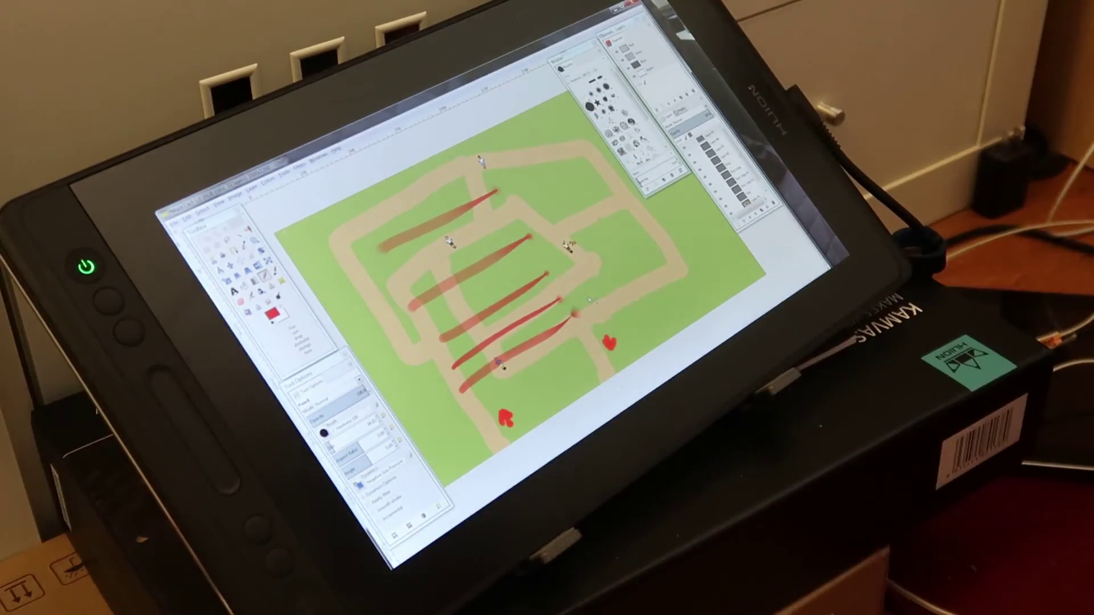